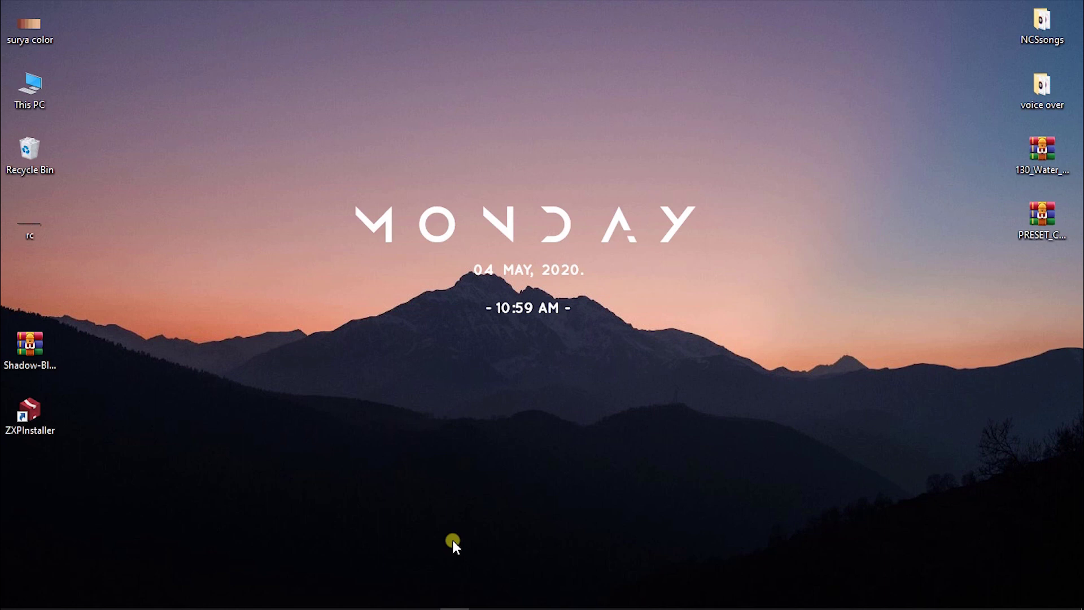
Move the archive and installer icons into the second column and refresh the desktop
{"action": "left_click_drag", "start_coordinate": [84, 264], "coordinate": [18, 555]}
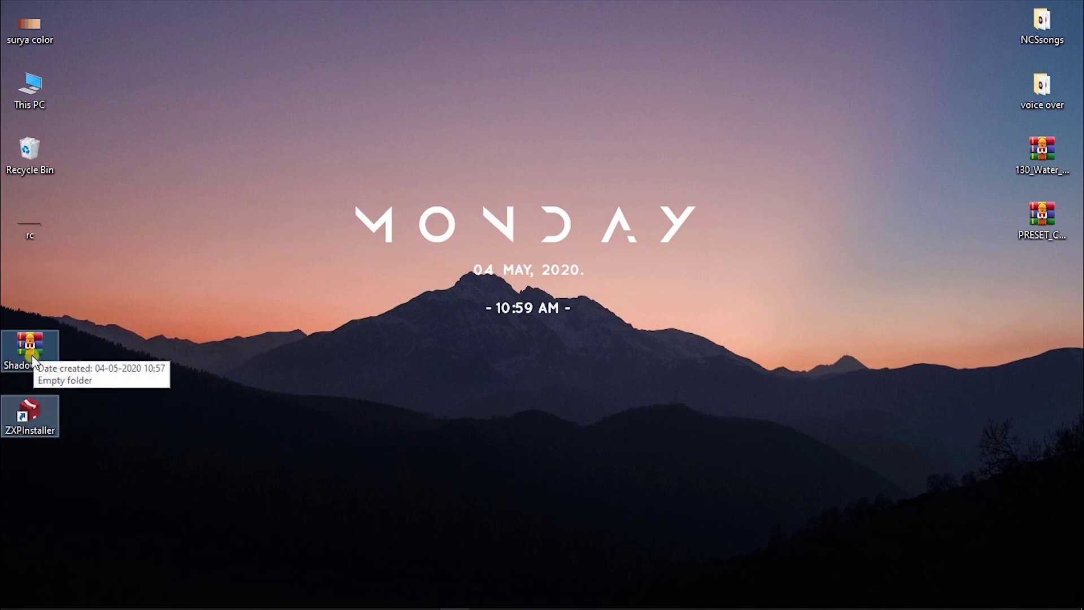
{"action": "left_click_drag", "start_coordinate": [32, 355], "coordinate": [76, 352]}
{"action": "left_click", "coordinate": [186, 351]}
{"action": "right_click", "coordinate": [89, 308]}
{"action": "left_click", "coordinate": [140, 377]}
Extract the archive to Shadow-Blur-_-Shadow\ and move it beside surya color in the top row
{"action": "right_click", "coordinate": [76, 352]}
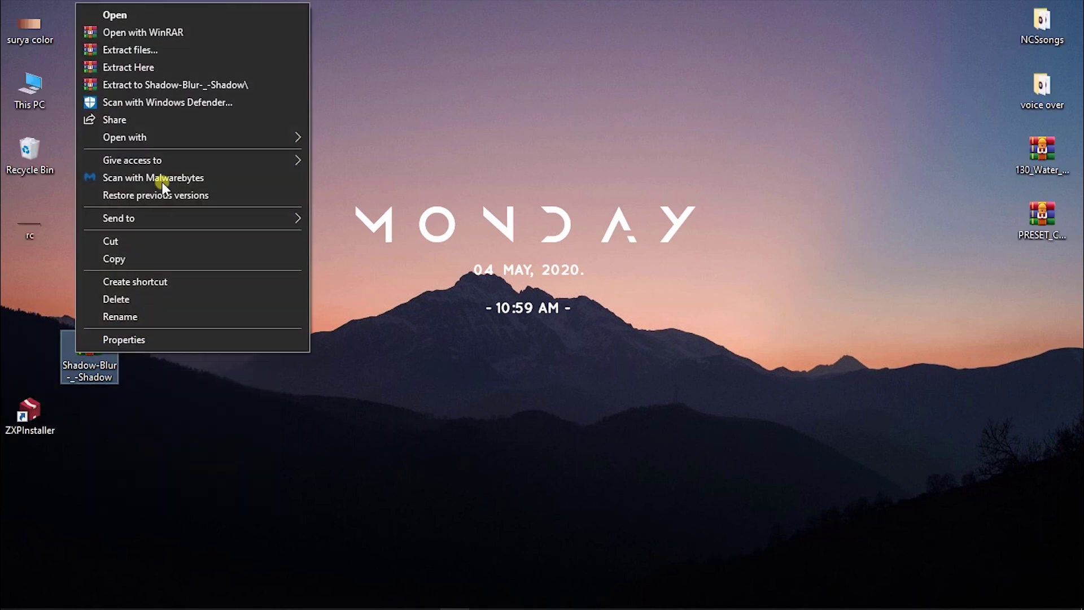
{"action": "left_click", "coordinate": [175, 86]}
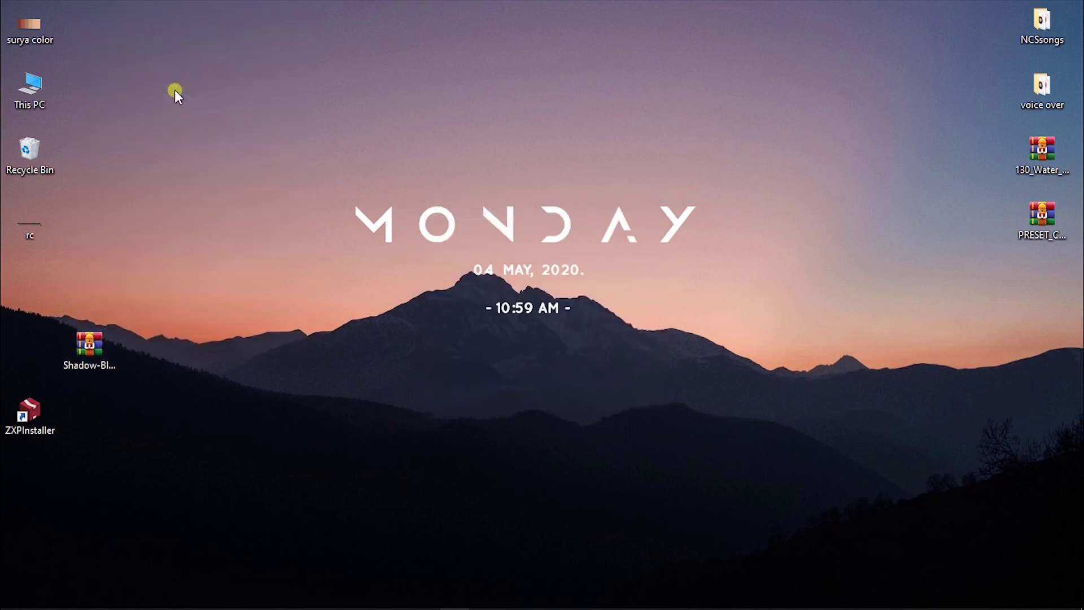
{"action": "left_click_drag", "start_coordinate": [93, 336], "coordinate": [89, 70]}
{"action": "left_click_drag", "start_coordinate": [29, 281], "coordinate": [137, 350]}
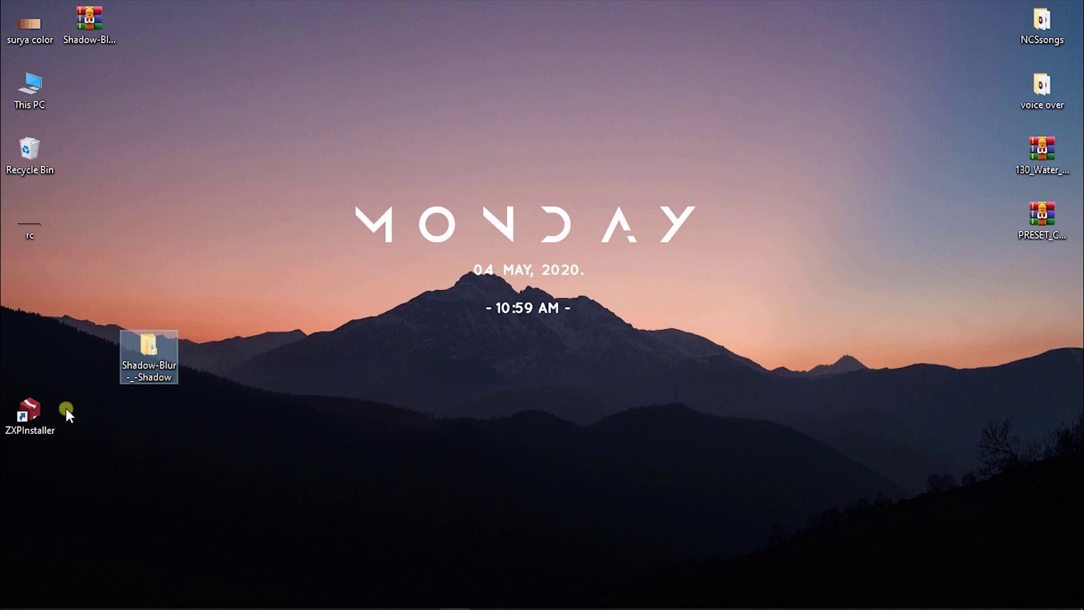
{"action": "left_click", "coordinate": [40, 423]}
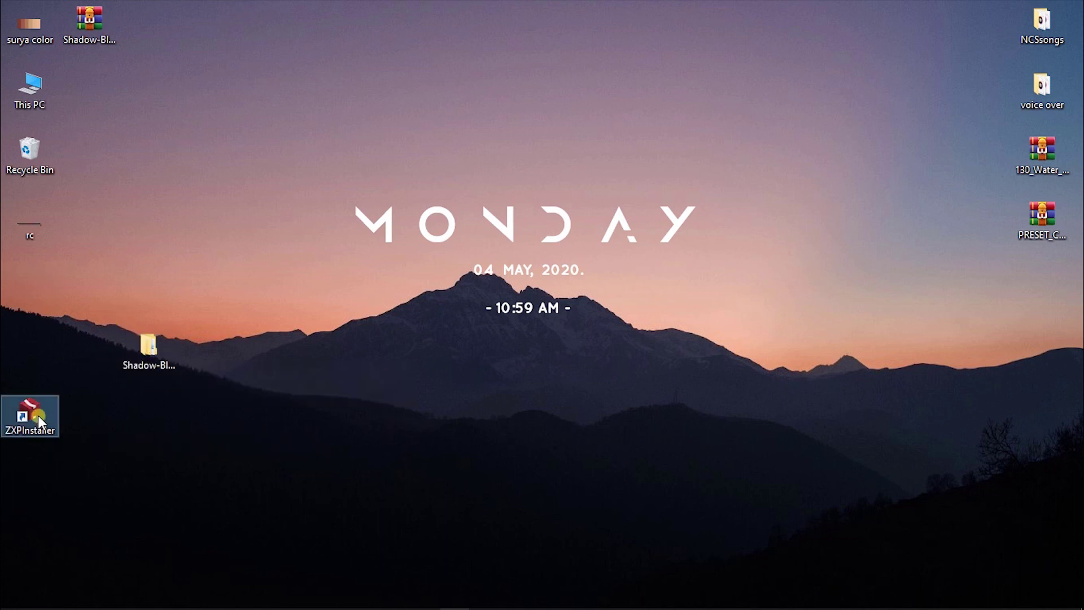
Launch ZXPInstaller from its desktop shortcut
{"action": "right_click", "coordinate": [38, 416]}
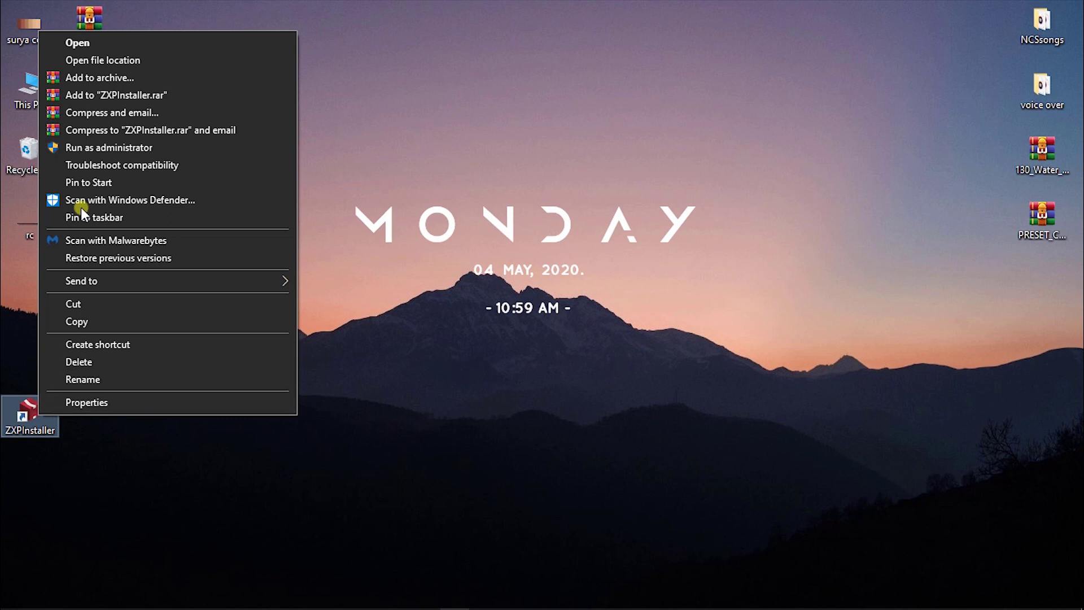
{"action": "left_click", "coordinate": [86, 46]}
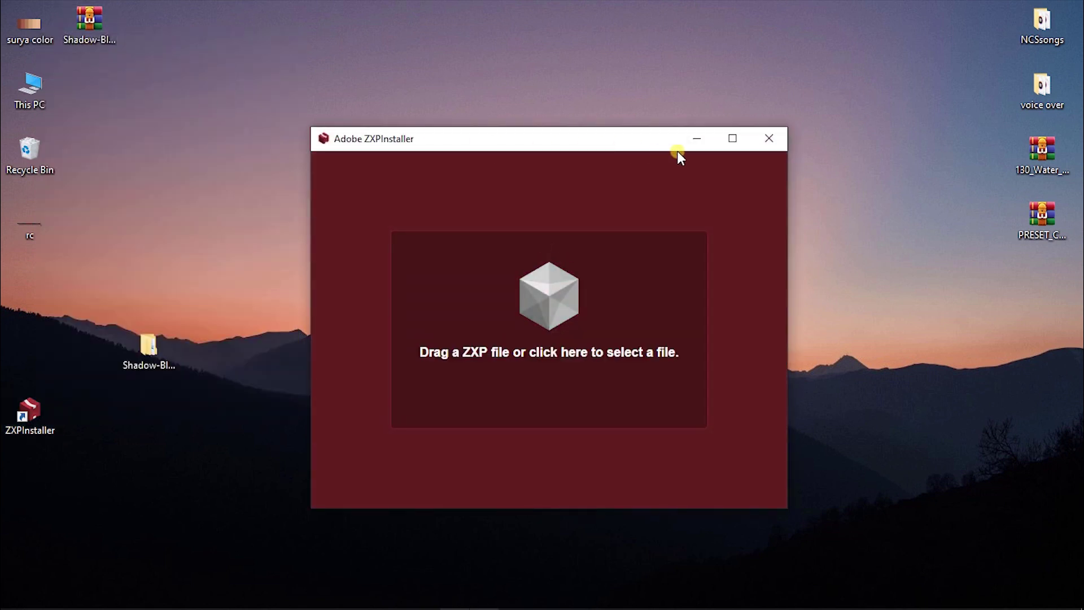
{"action": "left_click", "coordinate": [694, 141]}
Open the Shadowify kit folder and drop Shadowify-1.0.0.zxp onto the installer window
{"action": "double_click", "coordinate": [158, 351]}
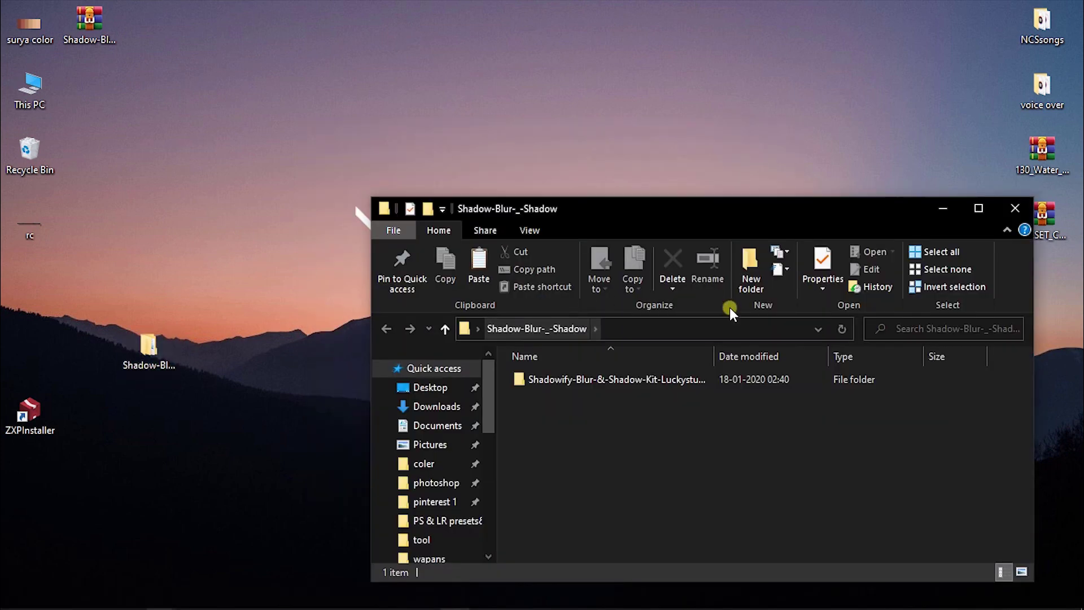
{"action": "left_click", "coordinate": [978, 208]}
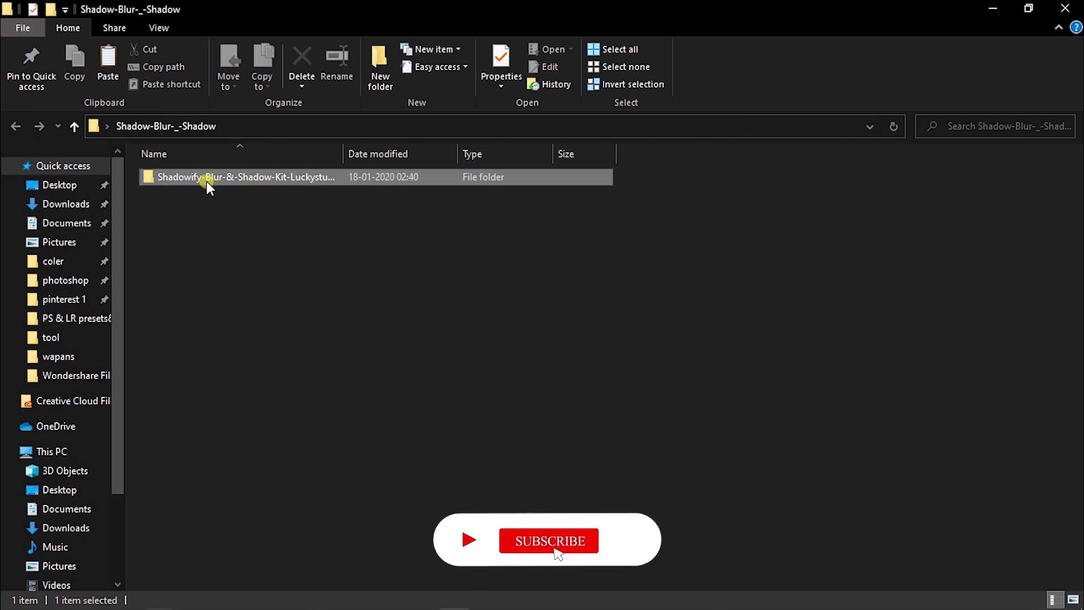
{"action": "double_click", "coordinate": [205, 179]}
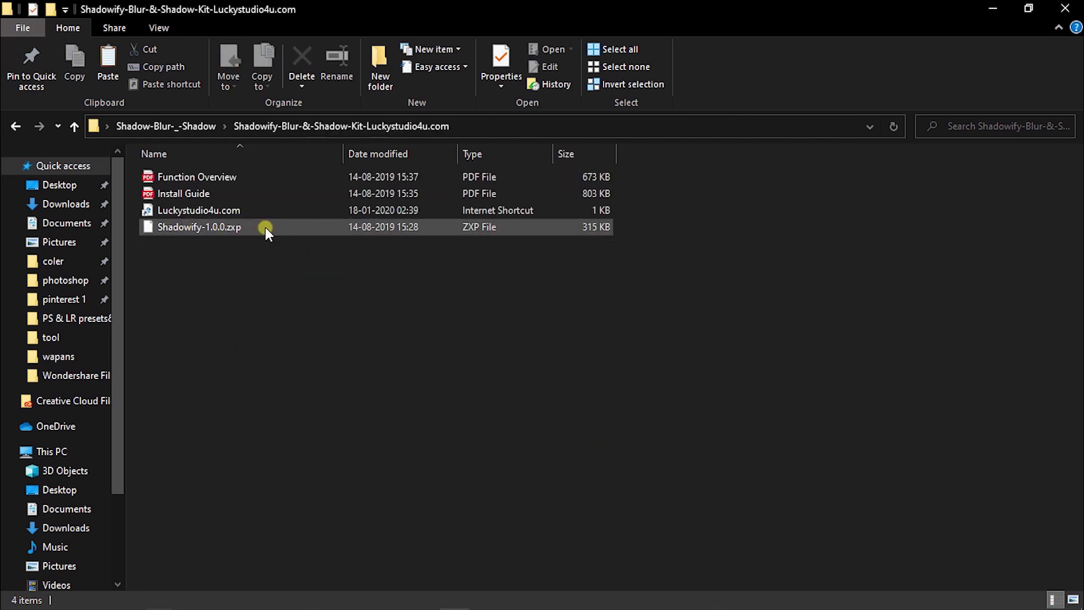
{"action": "left_click_drag", "start_coordinate": [265, 227], "coordinate": [299, 310]}
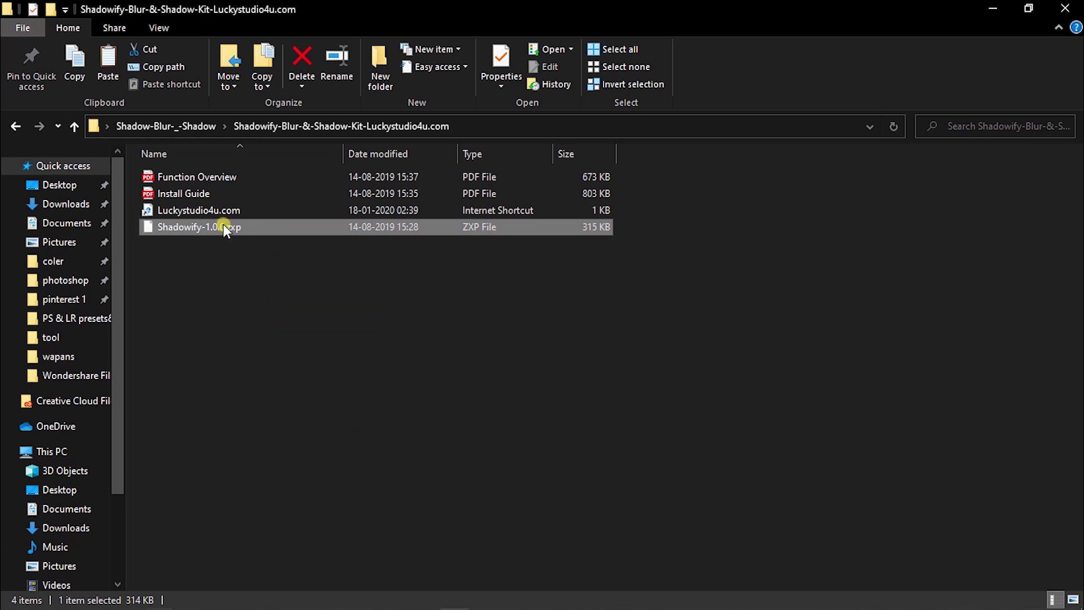
{"action": "left_click_drag", "start_coordinate": [222, 224], "coordinate": [591, 354]}
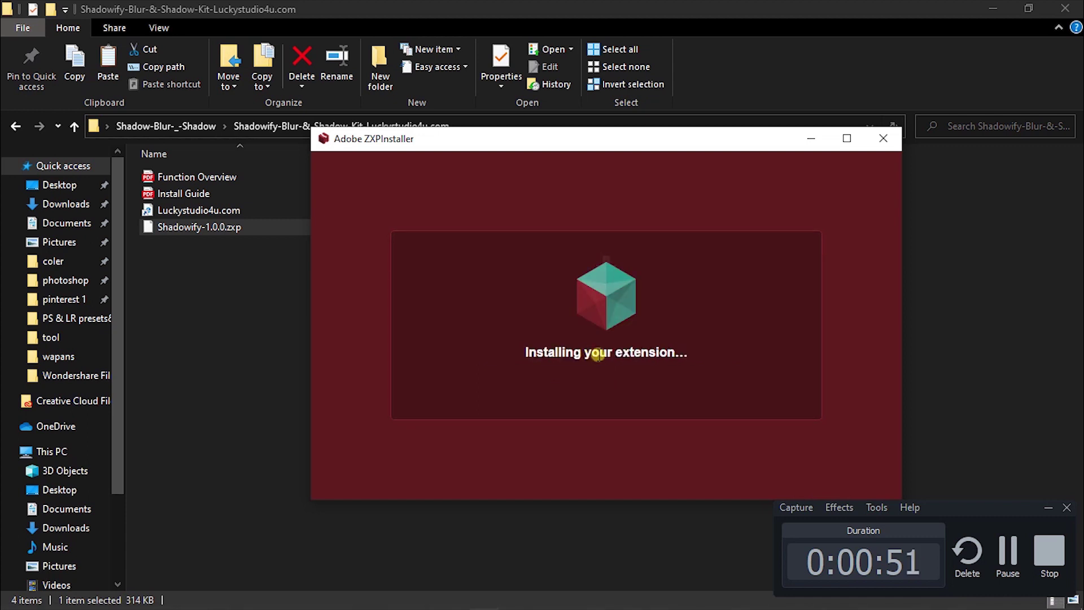
{"action": "left_click", "coordinate": [1057, 509]}
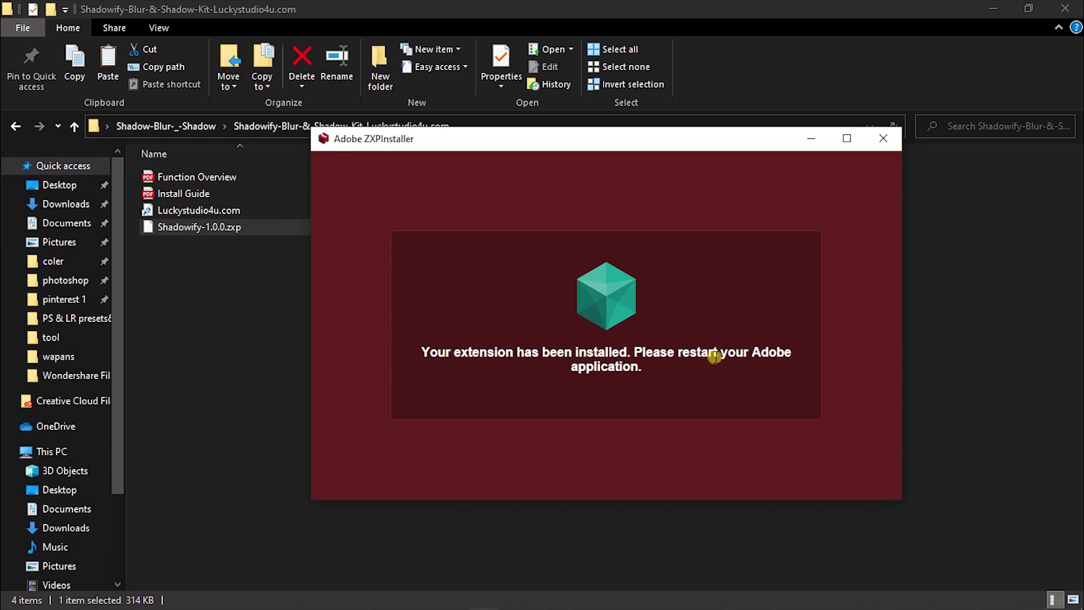
Close ZXPInstaller after the extension installs, then close the Shadowify kit folder window
{"action": "left_click", "coordinate": [883, 138]}
{"action": "left_click", "coordinate": [1065, 9]}
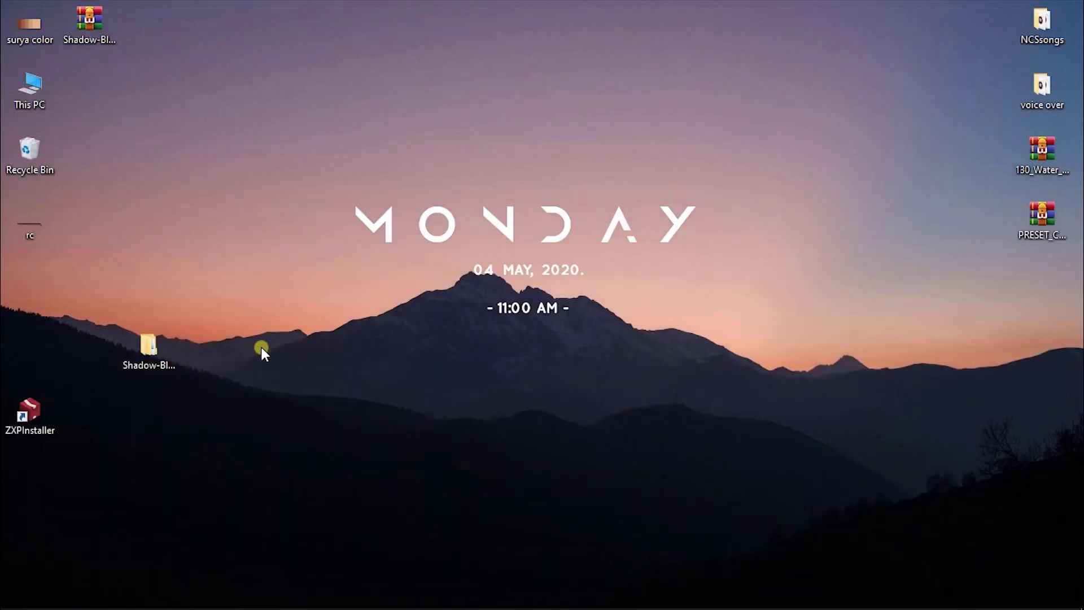
Move the Shadow-Blur-_-Shadow folder into the first column, refresh the desktop, and launch Photoshop
{"action": "right_click", "coordinate": [255, 355]}
{"action": "left_click", "coordinate": [286, 424]}
{"action": "left_click_drag", "start_coordinate": [151, 359], "coordinate": [39, 354]}
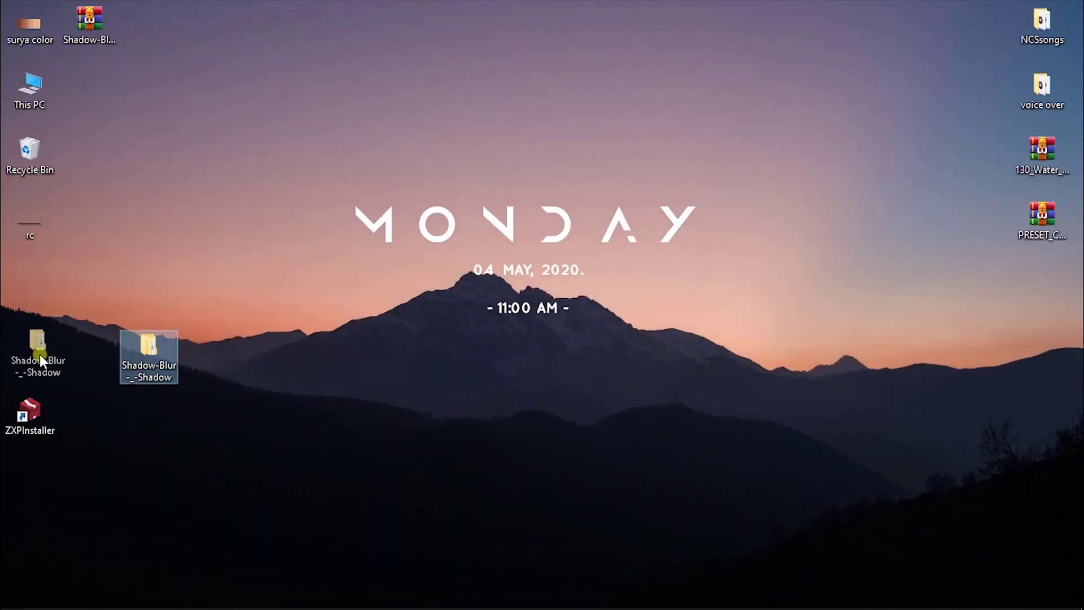
{"action": "right_click", "coordinate": [144, 364]}
{"action": "left_click", "coordinate": [186, 437]}
{"action": "right_click", "coordinate": [137, 353]}
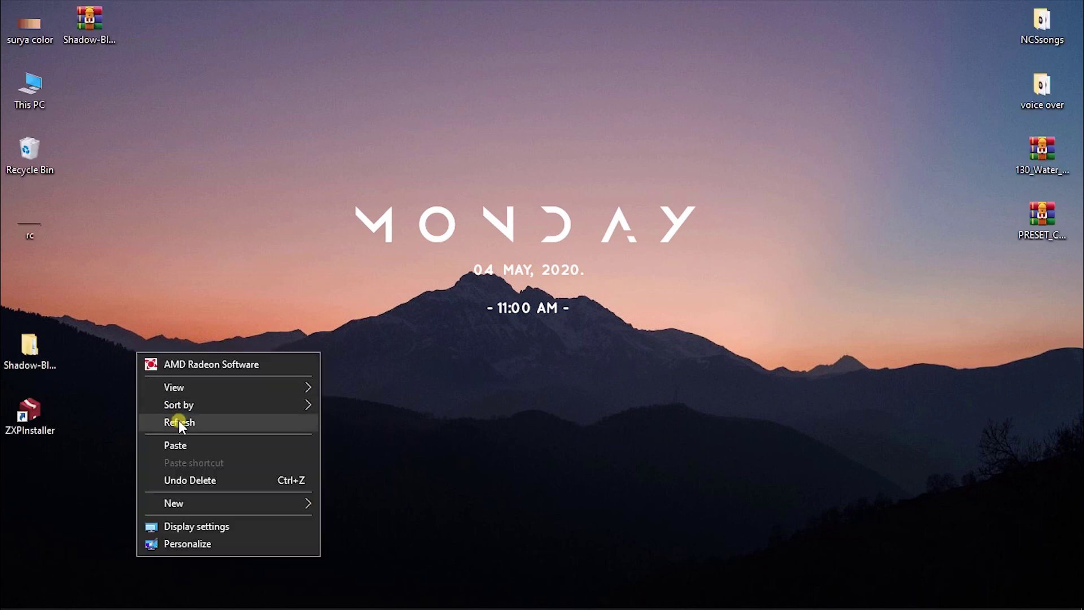
{"action": "left_click", "coordinate": [178, 422]}
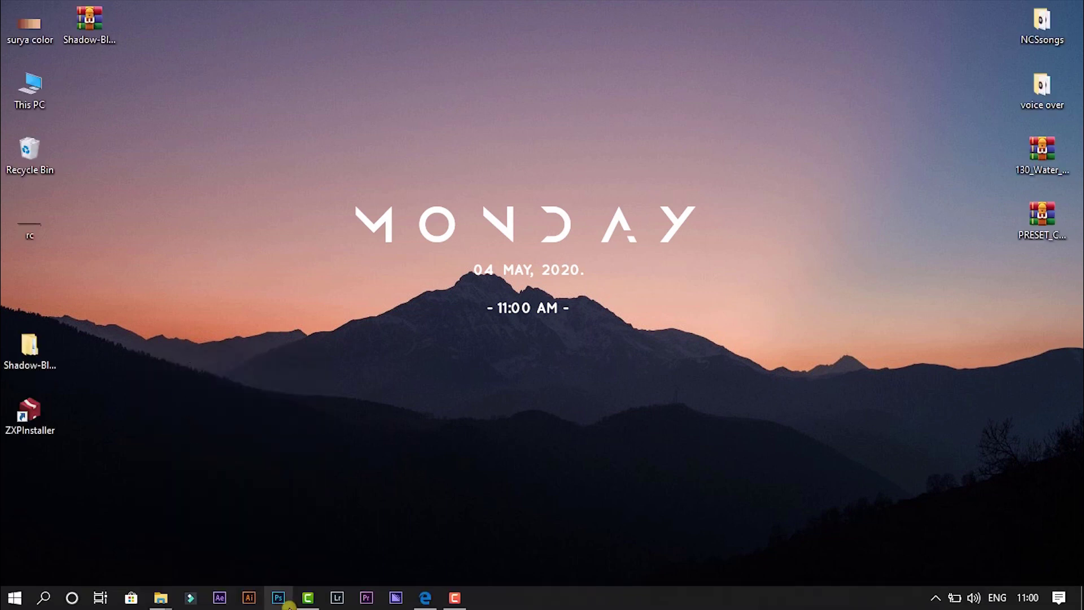
{"action": "left_click", "coordinate": [281, 597]}
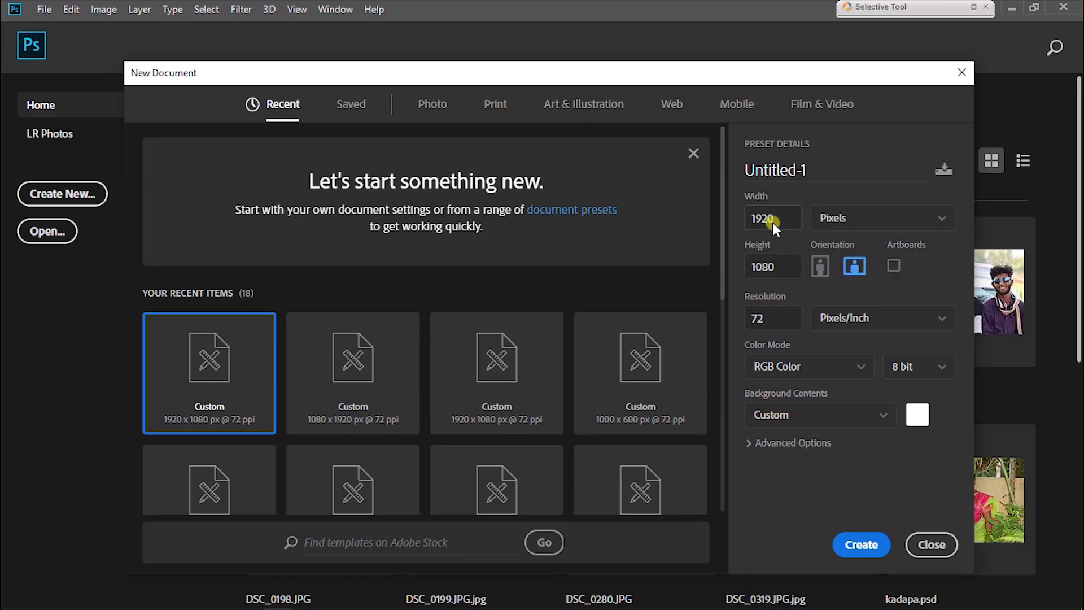
Create a new 1920 × 1080 px document
{"action": "left_click", "coordinate": [772, 224]}
{"action": "left_click", "coordinate": [771, 264]}
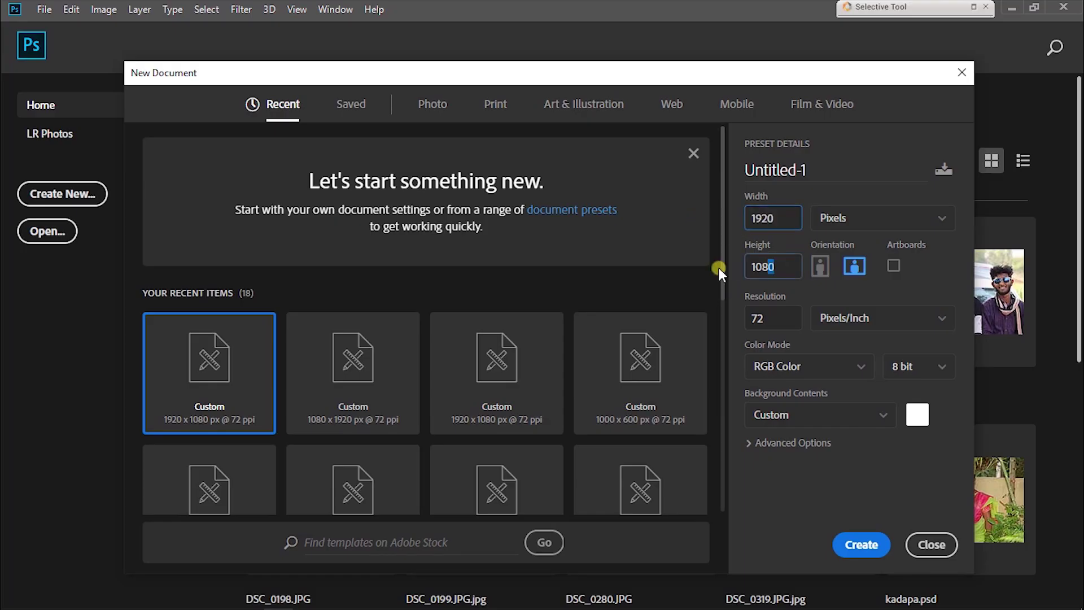
{"action": "left_click", "coordinate": [861, 546]}
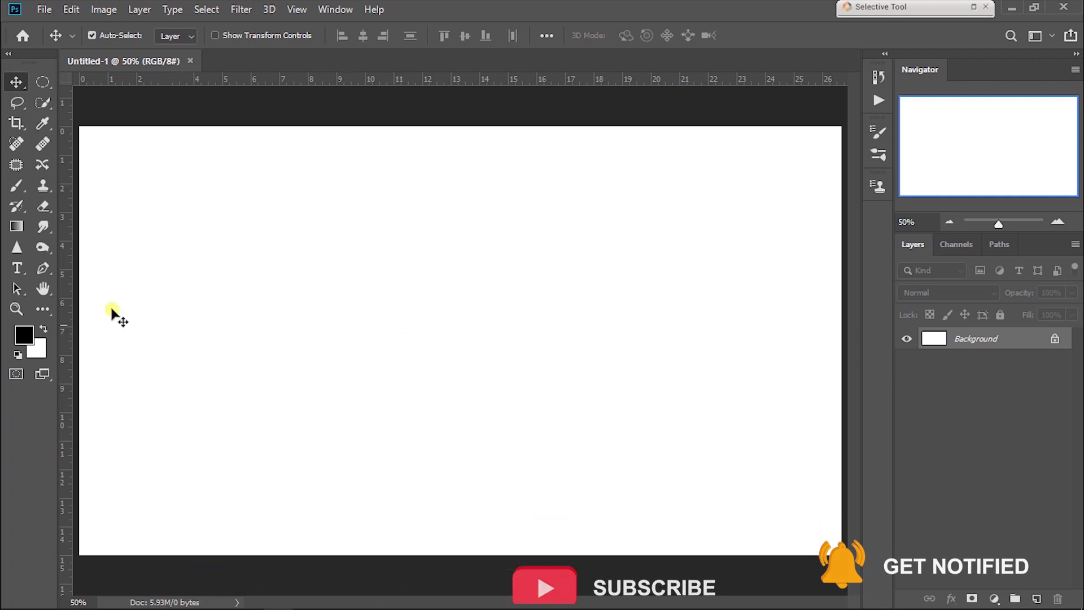
Type TEXT on the canvas, enlarge it to 469.35 pt, and center it
{"action": "left_click", "coordinate": [17, 268]}
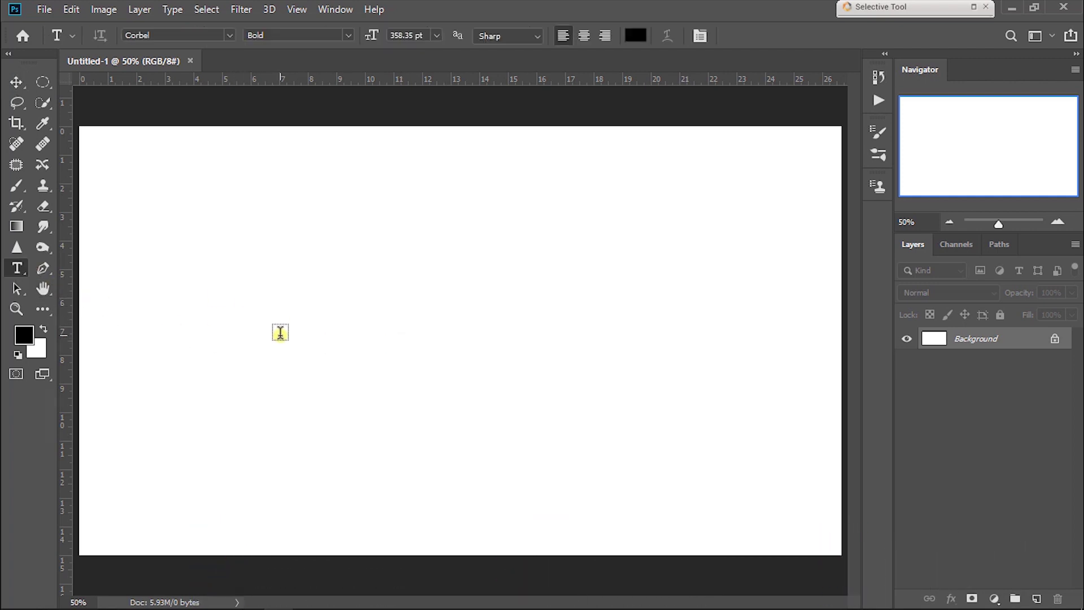
{"action": "left_click", "coordinate": [280, 333]}
{"action": "type", "text": "TEXT"}
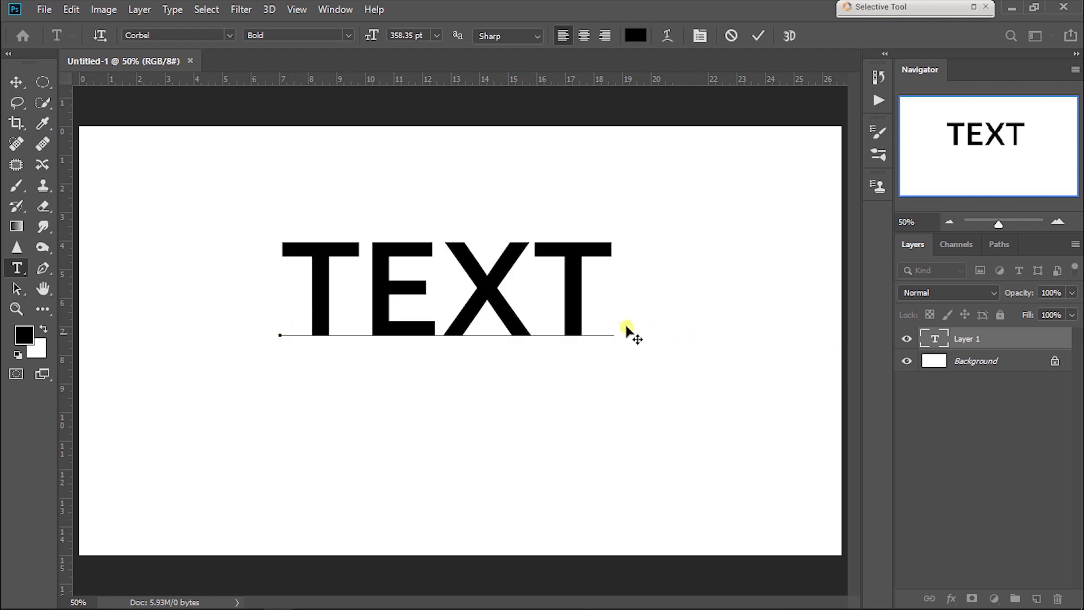
{"action": "left_click_drag", "start_coordinate": [626, 331], "coordinate": [255, 309]}
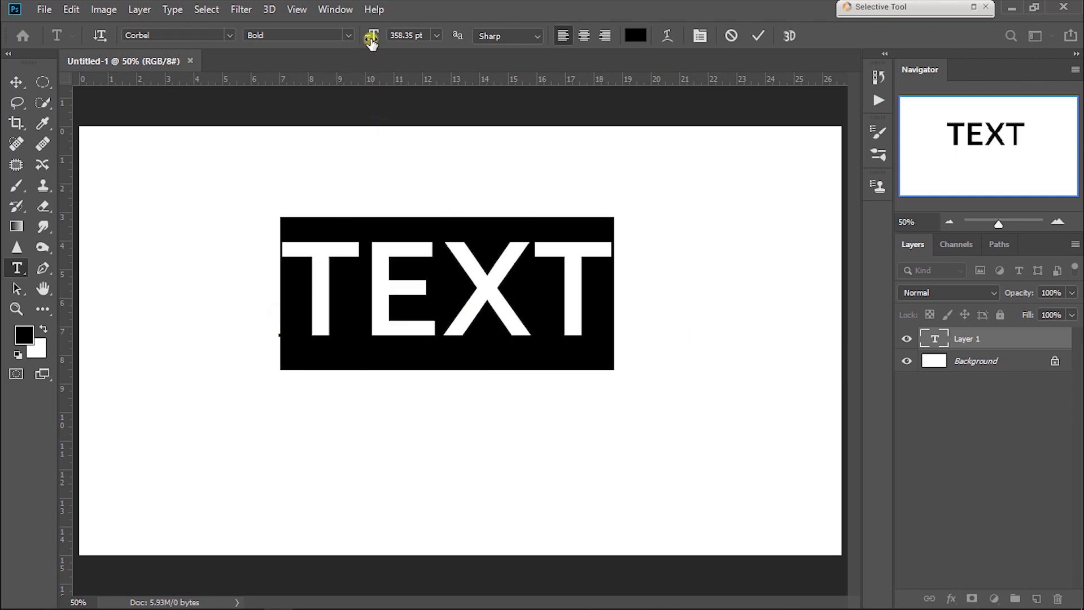
{"action": "left_click_drag", "start_coordinate": [371, 35], "coordinate": [458, 36]}
{"action": "left_click", "coordinate": [16, 82]}
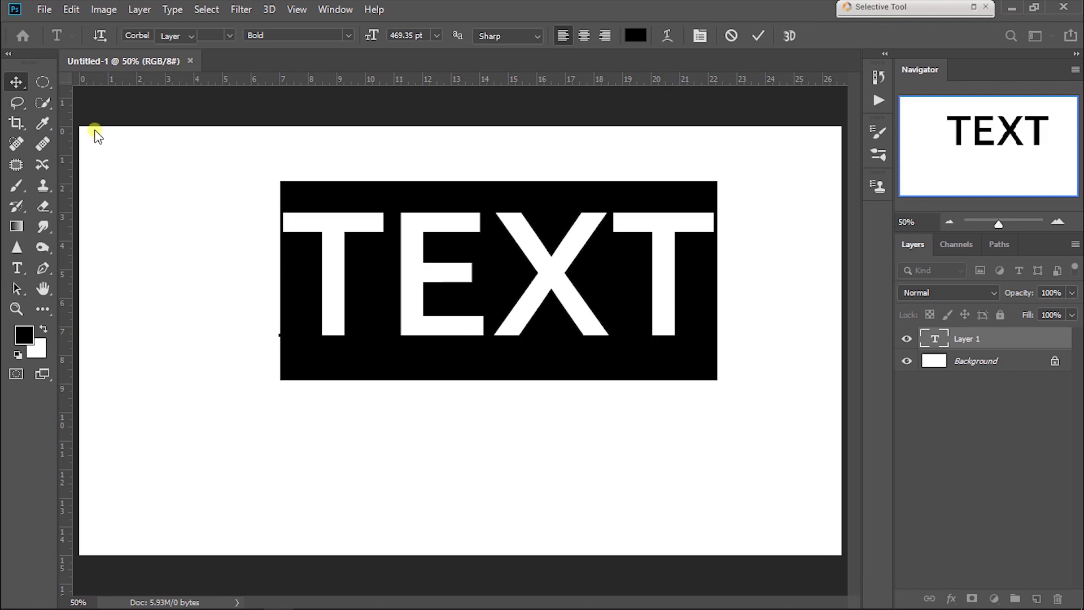
{"action": "left_click_drag", "start_coordinate": [484, 302], "coordinate": [429, 368]}
Open the Shadowify panel from Window > Extensions
{"action": "left_click", "coordinate": [339, 12]}
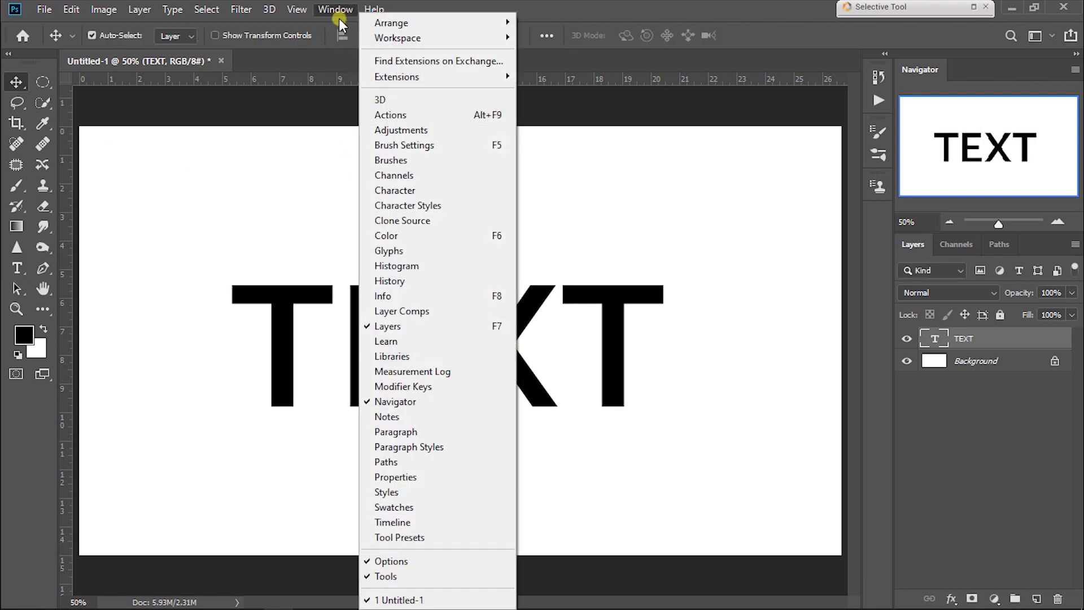
{"action": "mouse_move", "coordinate": [401, 79]}
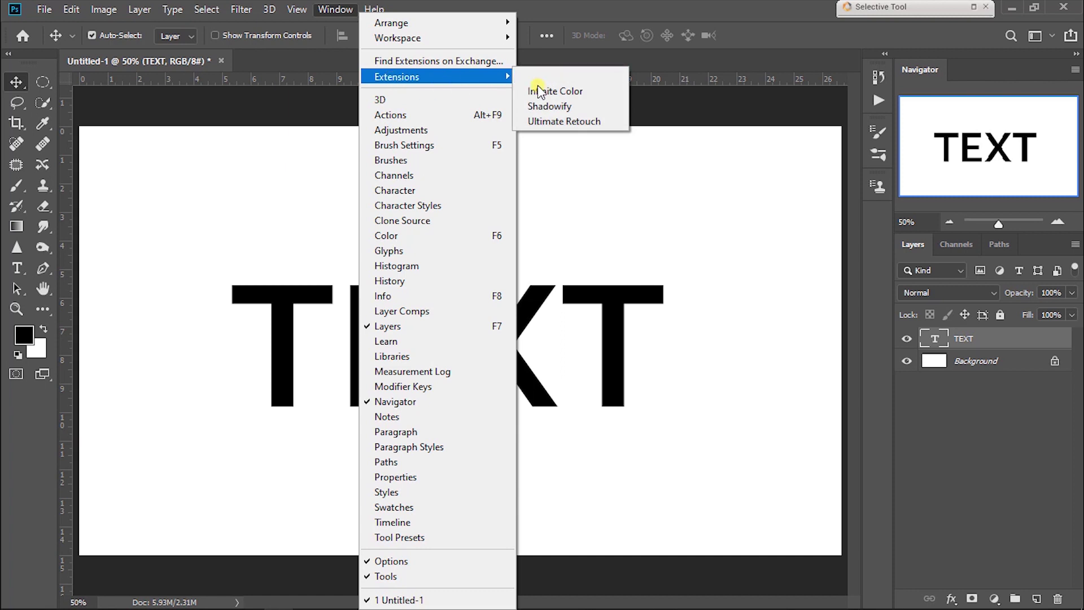
{"action": "left_click", "coordinate": [547, 107]}
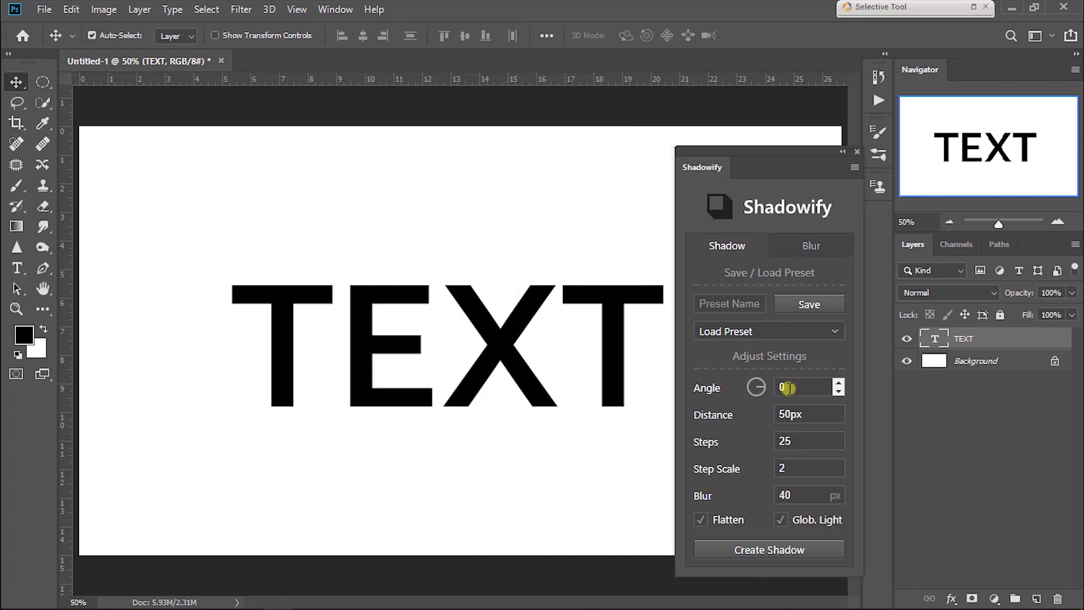
Set shadow Distance to 40 with Angle 0, Steps 25, Step Scale 2 and Blur 40 px
{"action": "left_click", "coordinate": [784, 387]}
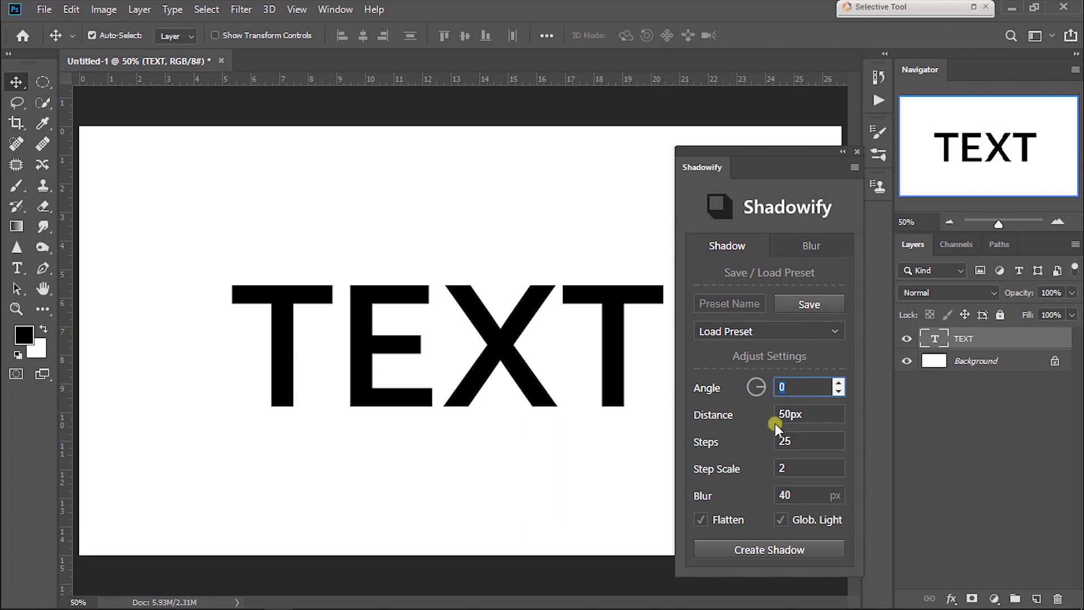
{"action": "left_click", "coordinate": [788, 413]}
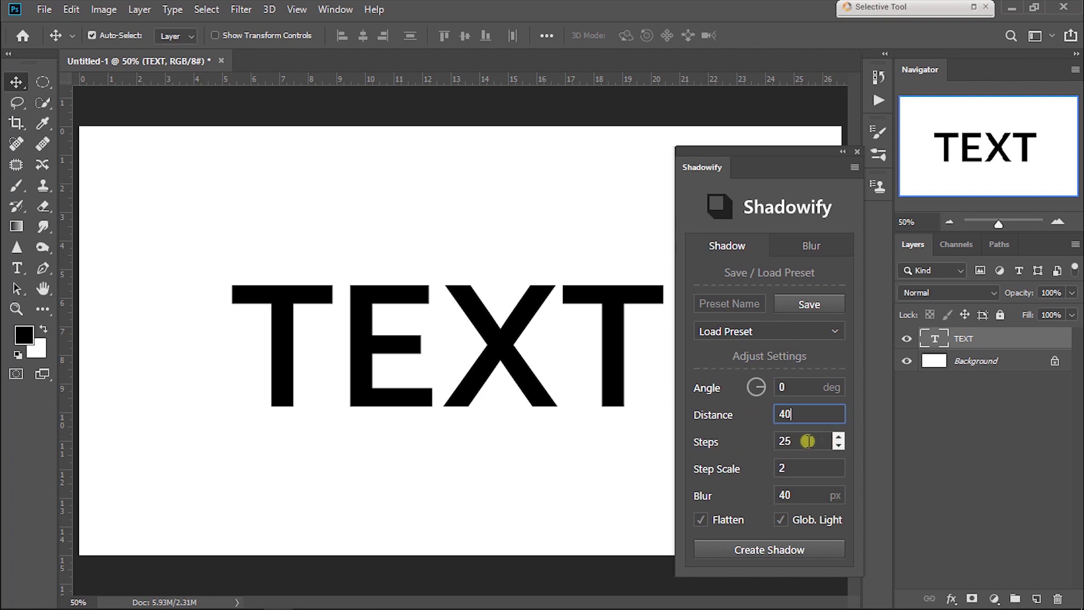
{"action": "left_click", "coordinate": [781, 439]}
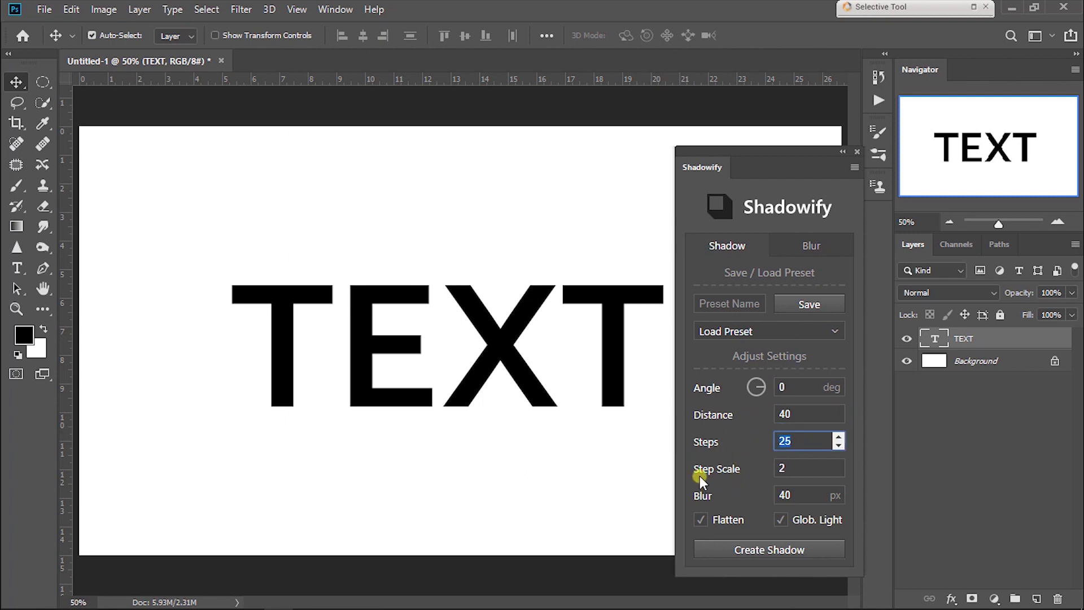
{"action": "left_click", "coordinate": [787, 473]}
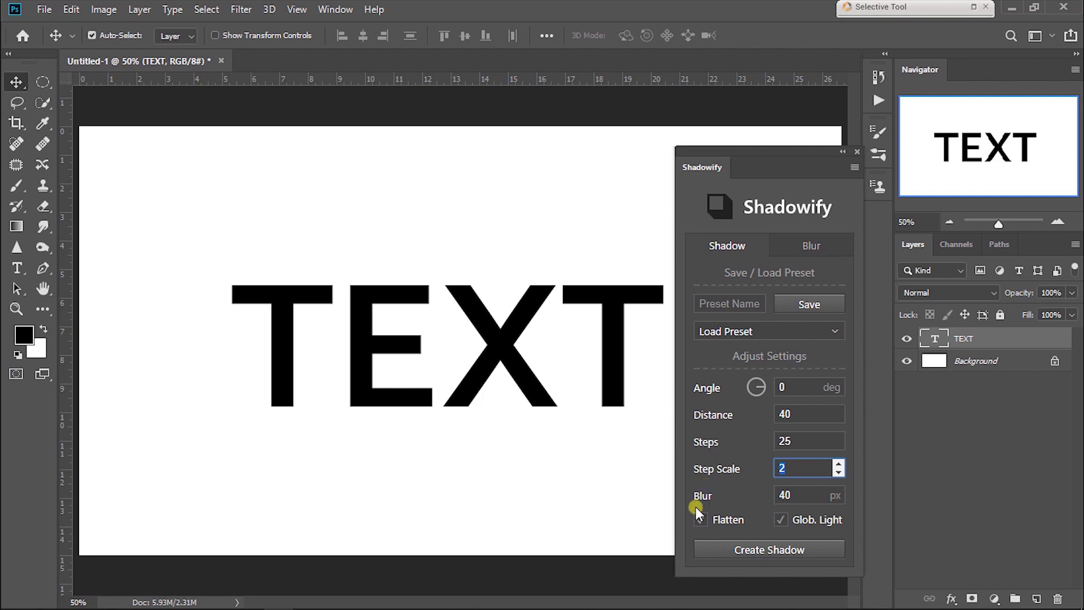
{"action": "left_click", "coordinate": [793, 497]}
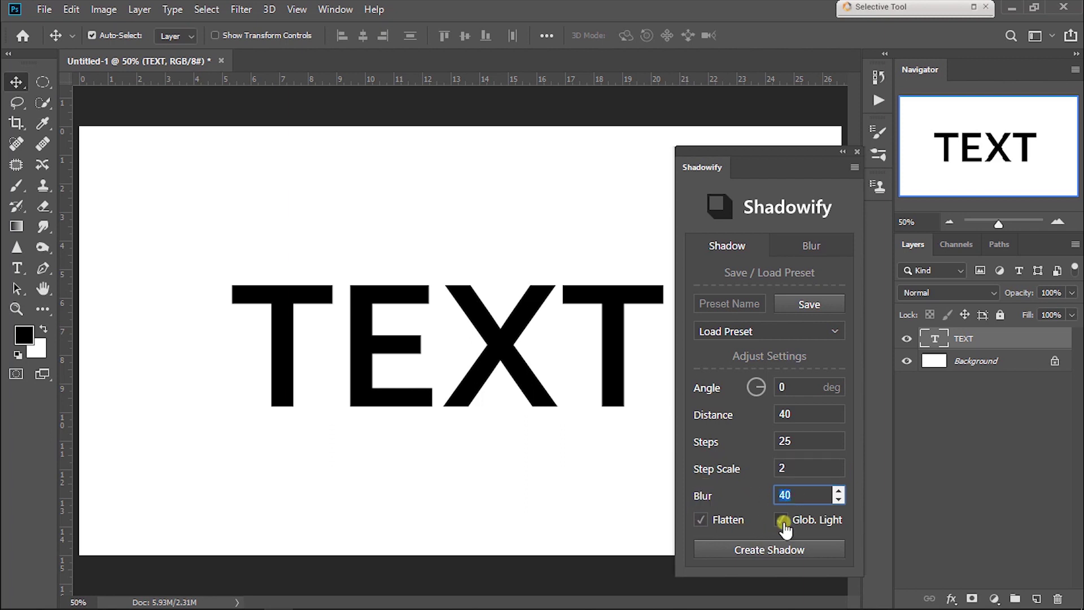
{"action": "left_click", "coordinate": [784, 520]}
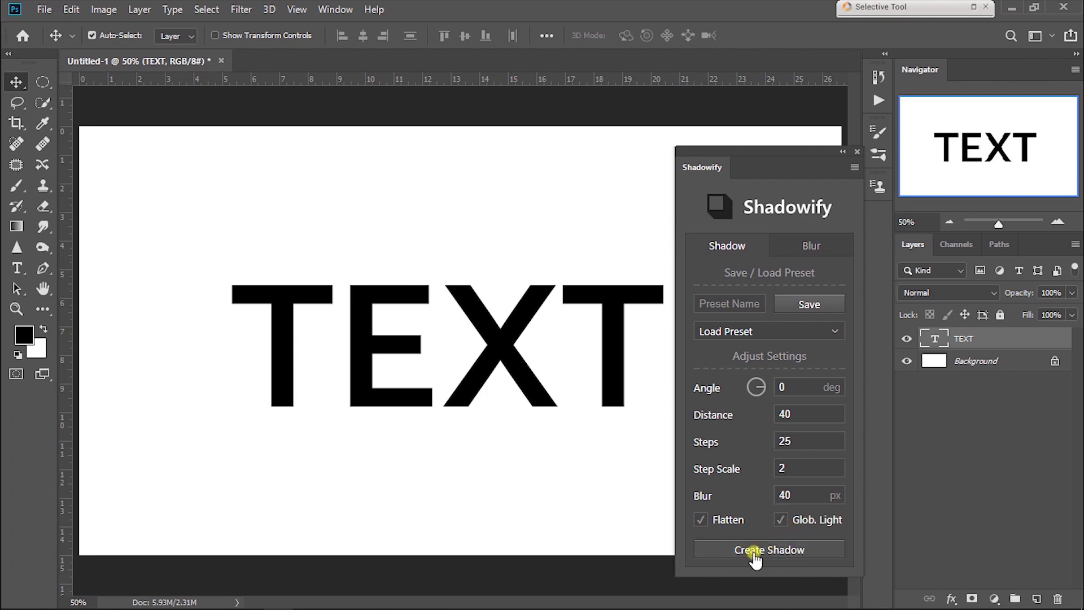
Create the shadow for TEXT, then collapse and close the Shadowify panel
{"action": "left_click", "coordinate": [788, 556]}
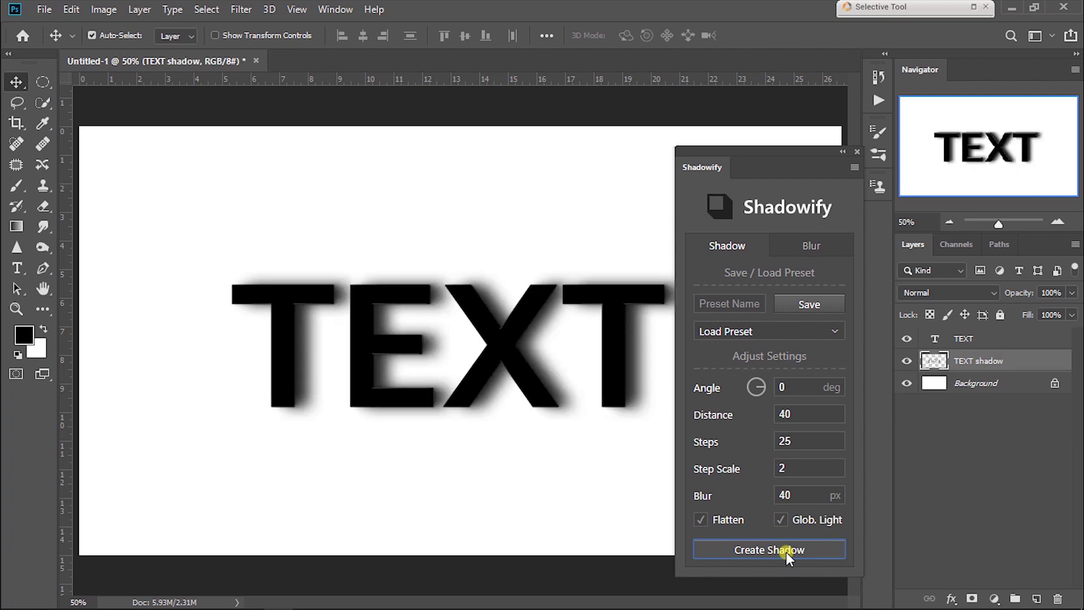
{"action": "left_click", "coordinate": [842, 152]}
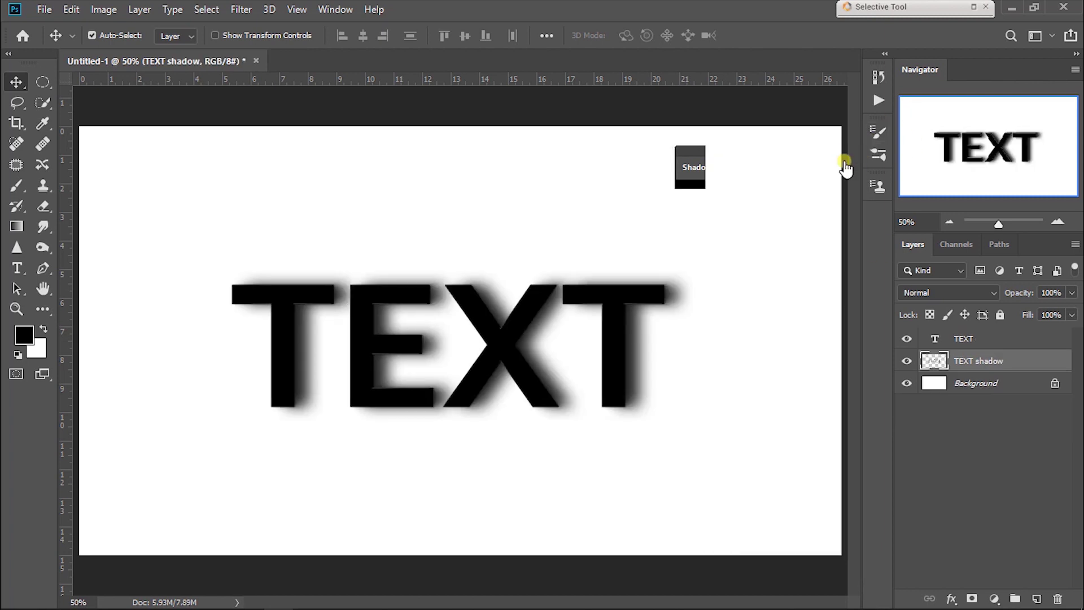
{"action": "left_click", "coordinate": [698, 153]}
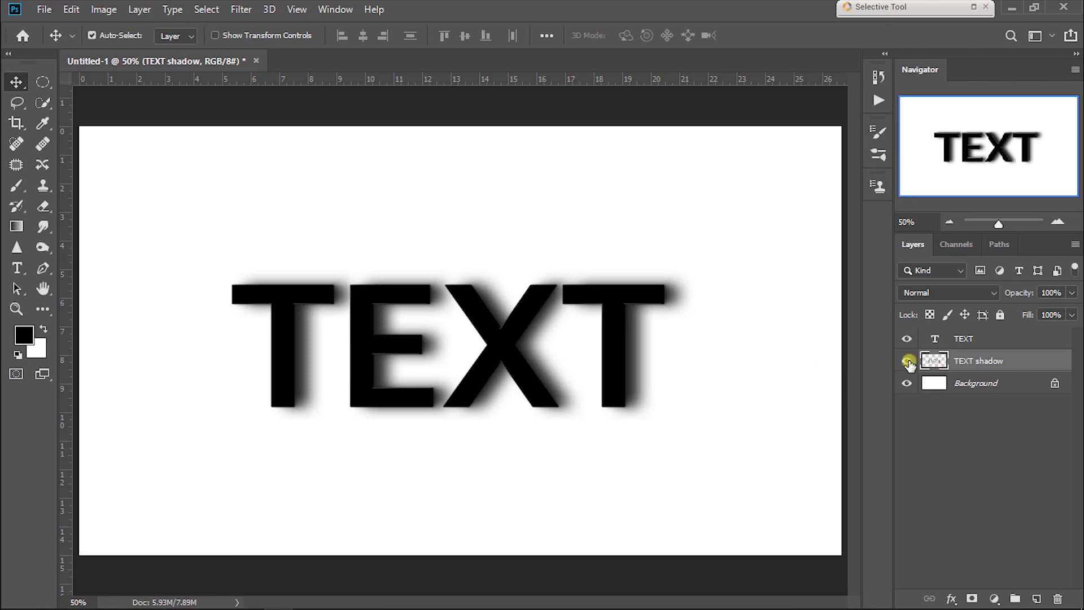
Toggle the TEXT shadow layer's visibility to compare, leaving it visible
{"action": "left_click", "coordinate": [905, 360]}
{"action": "left_click", "coordinate": [905, 361]}
{"action": "left_click", "coordinate": [904, 361]}
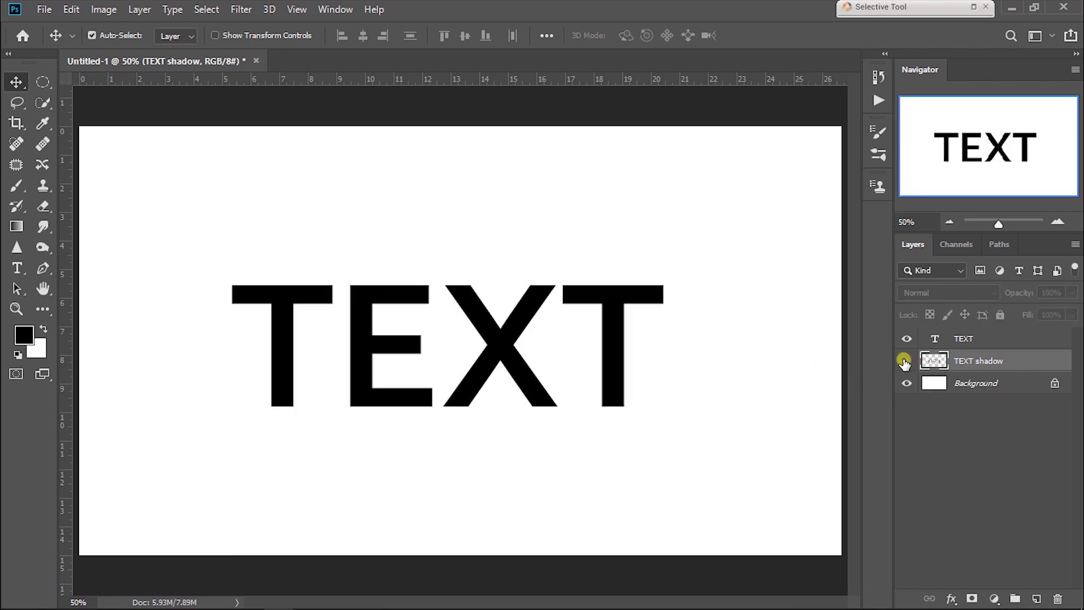
{"action": "left_click", "coordinate": [904, 360]}
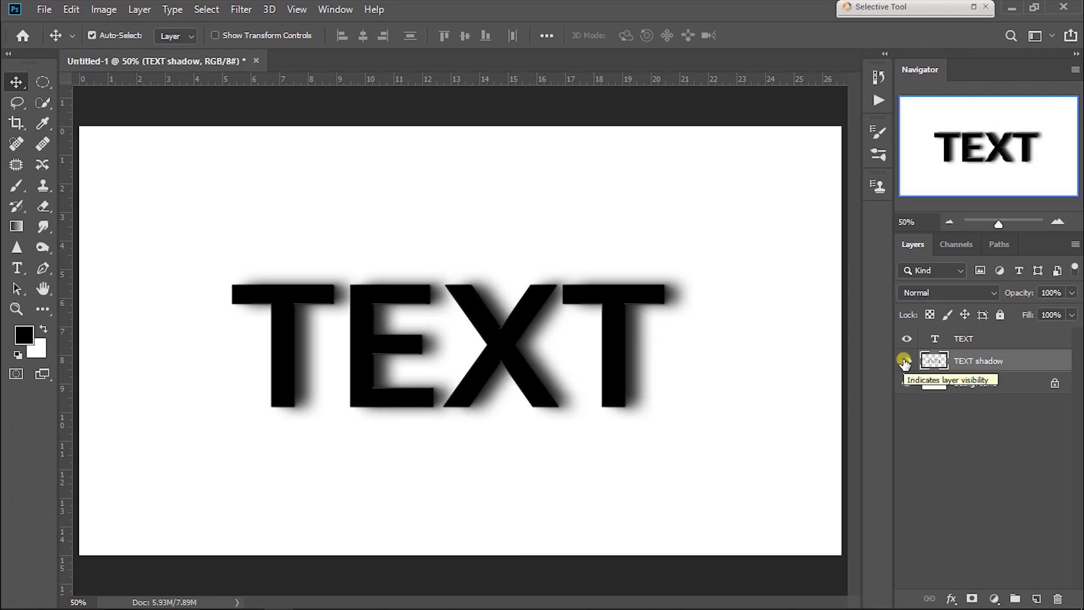